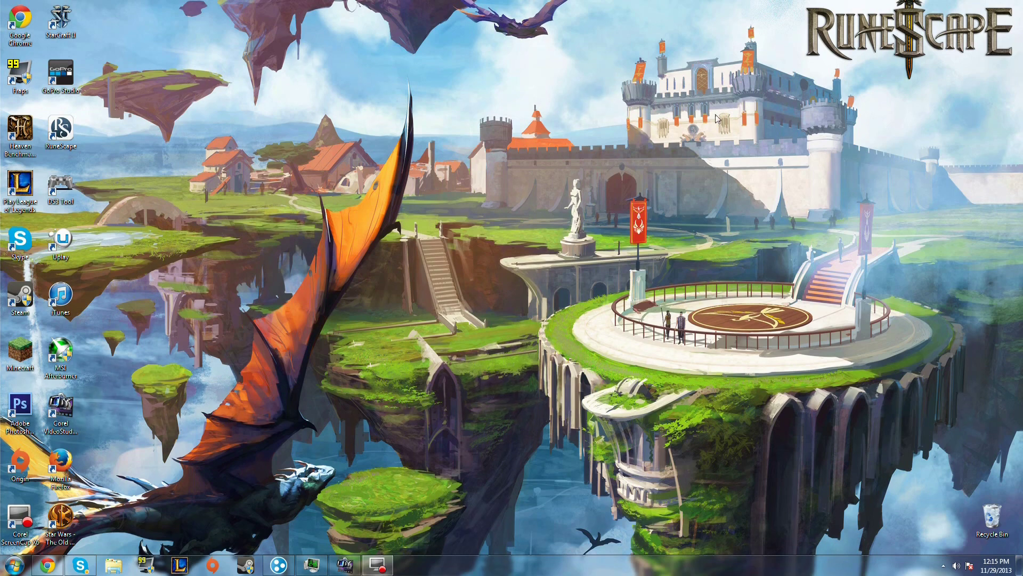
Launch Windows Firewall with Advanced Security from a Start menu search for 'firew'.
click(14, 565)
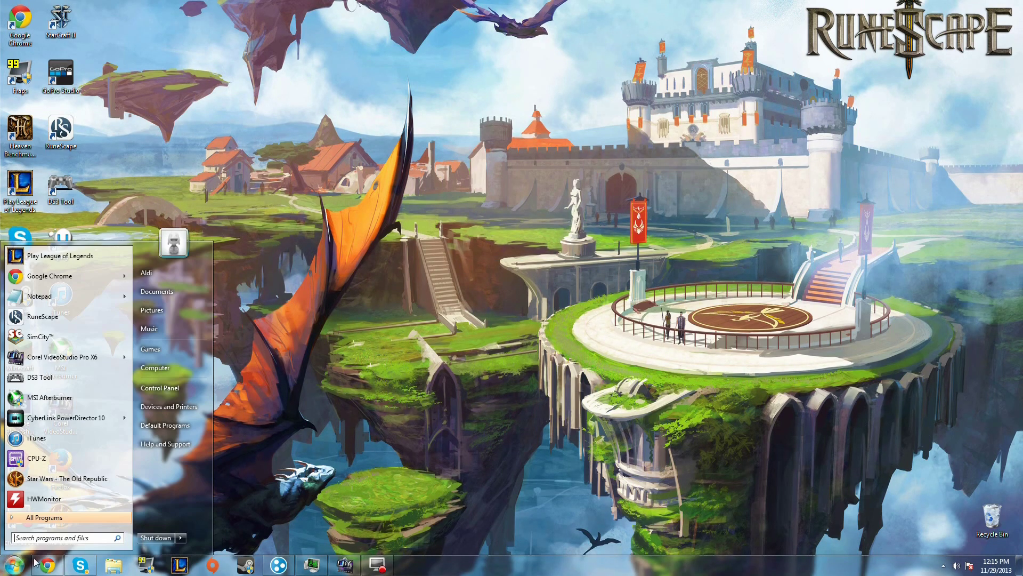
text(firew)
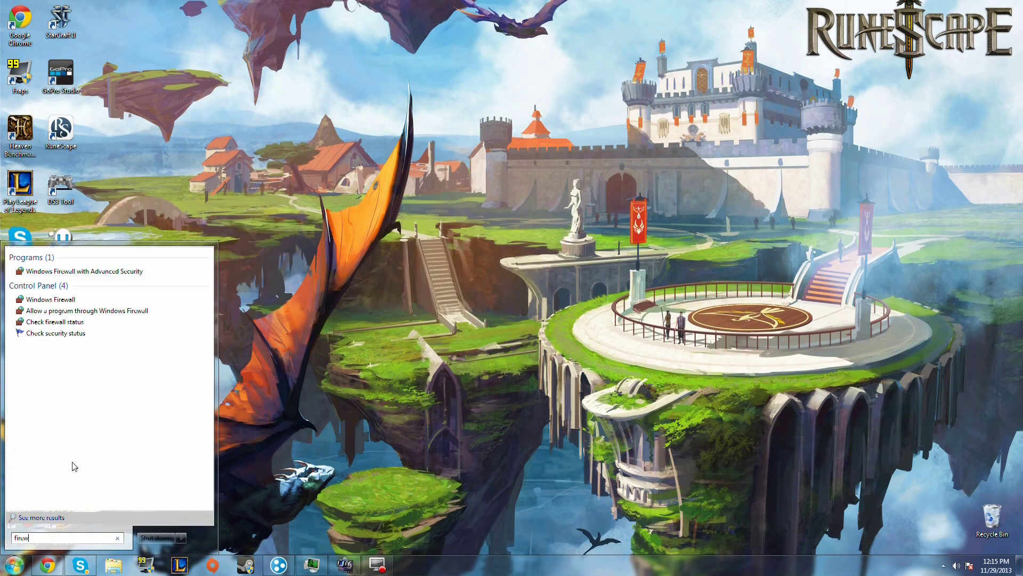
click(92, 274)
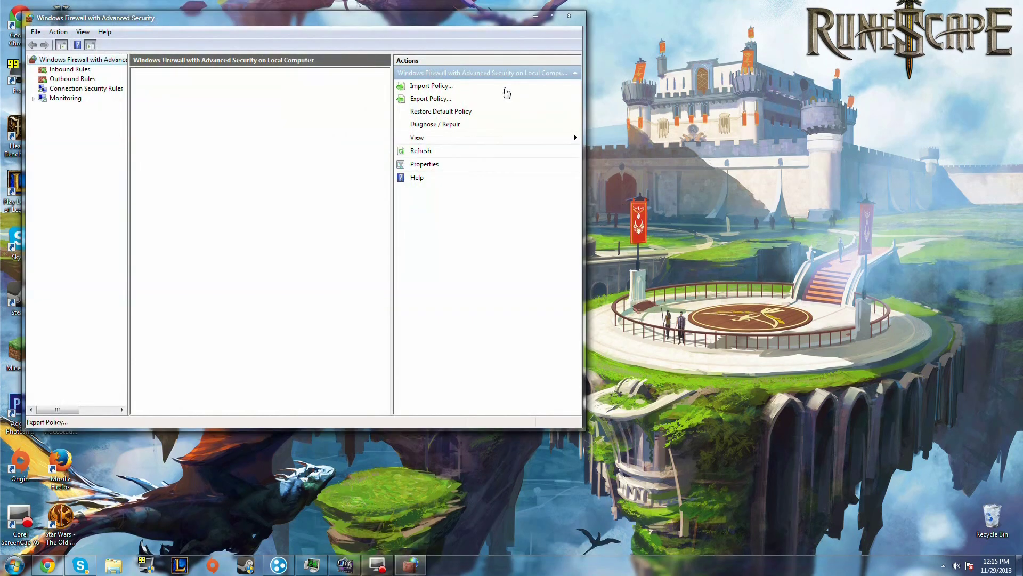
Center the firewall console and display its Inbound Rules list.
drag(412, 26, 556, 87)
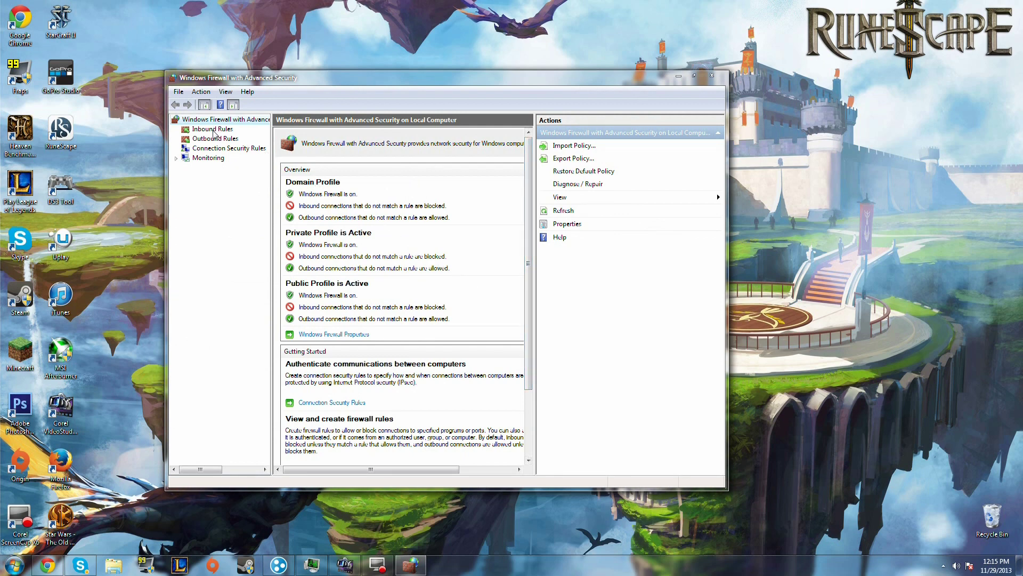
click(212, 129)
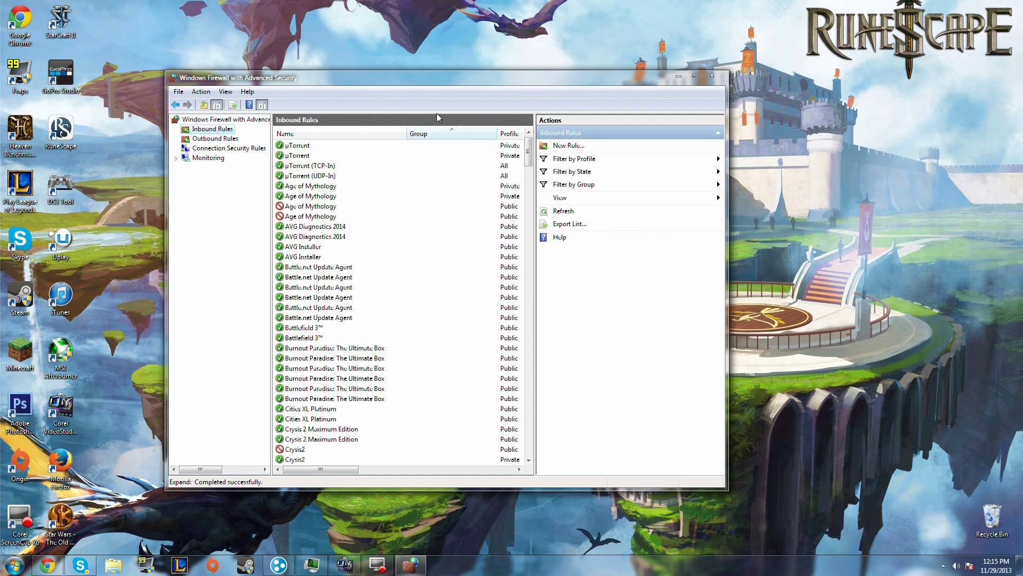
click(566, 146)
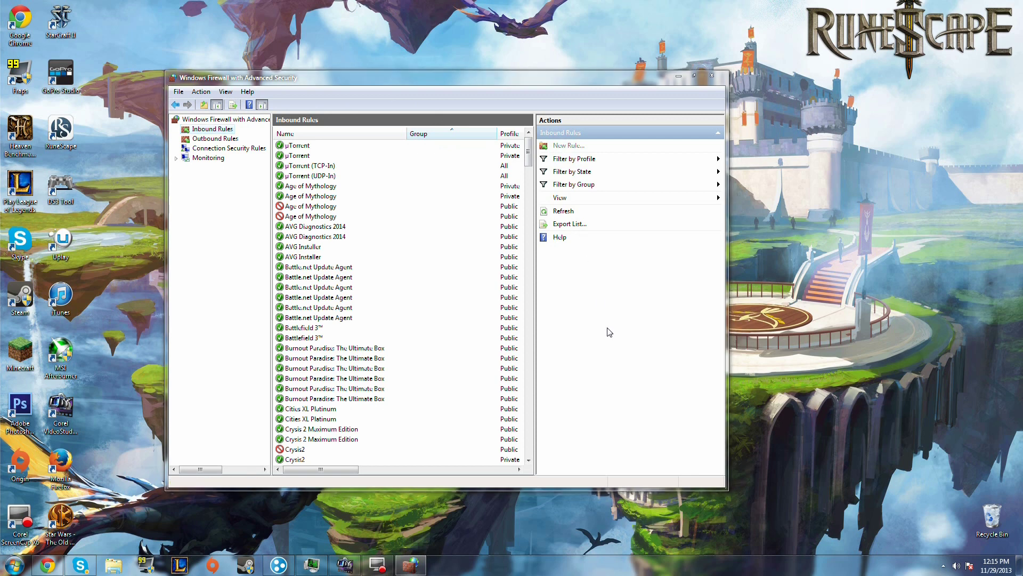
Create a Port-type inbound rule for TCP on specific local port 7777.
drag(286, 36, 514, 108)
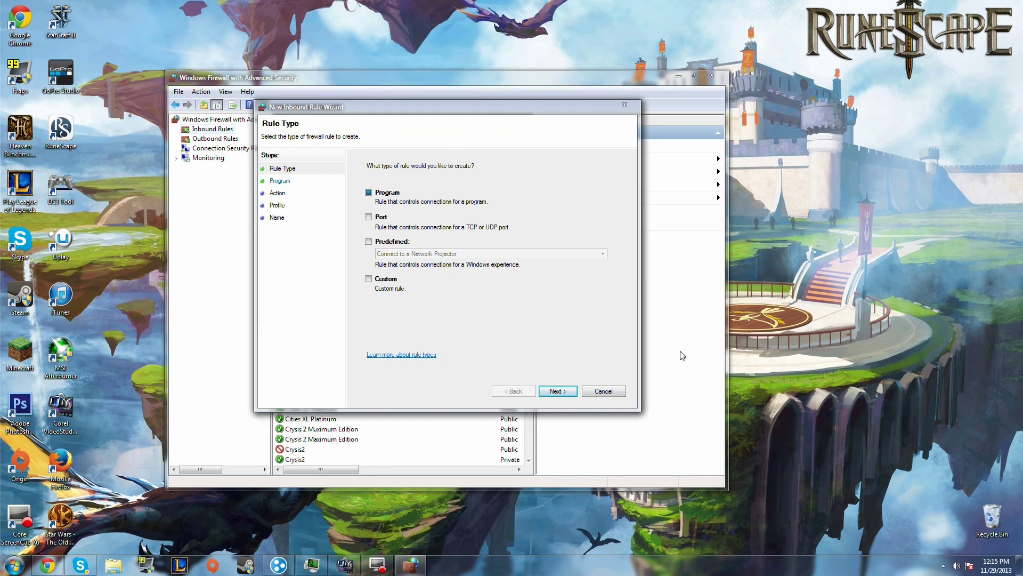
click(379, 219)
click(571, 394)
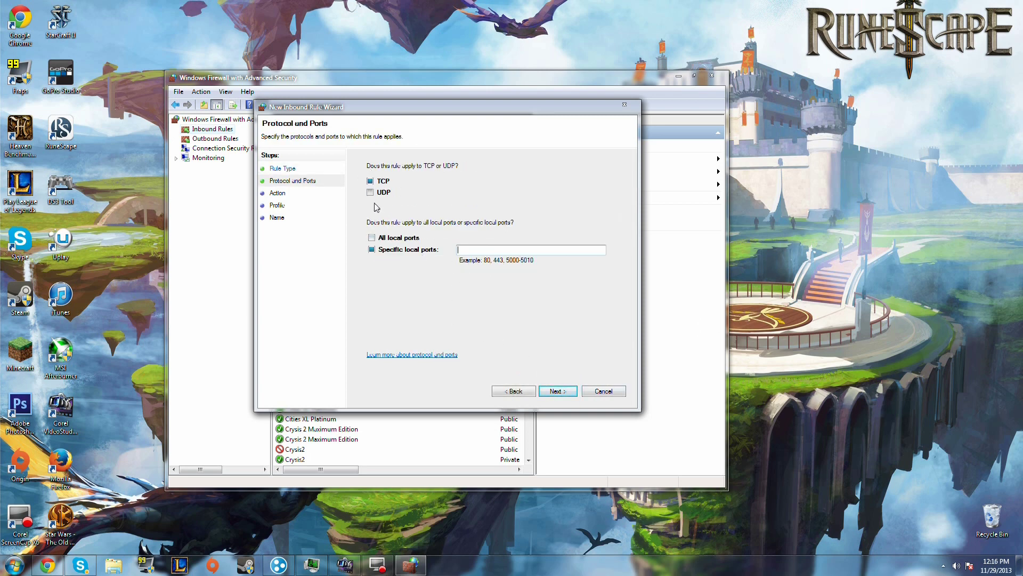
click(473, 249)
text(7777)
click(515, 310)
double_click(486, 249)
click(511, 276)
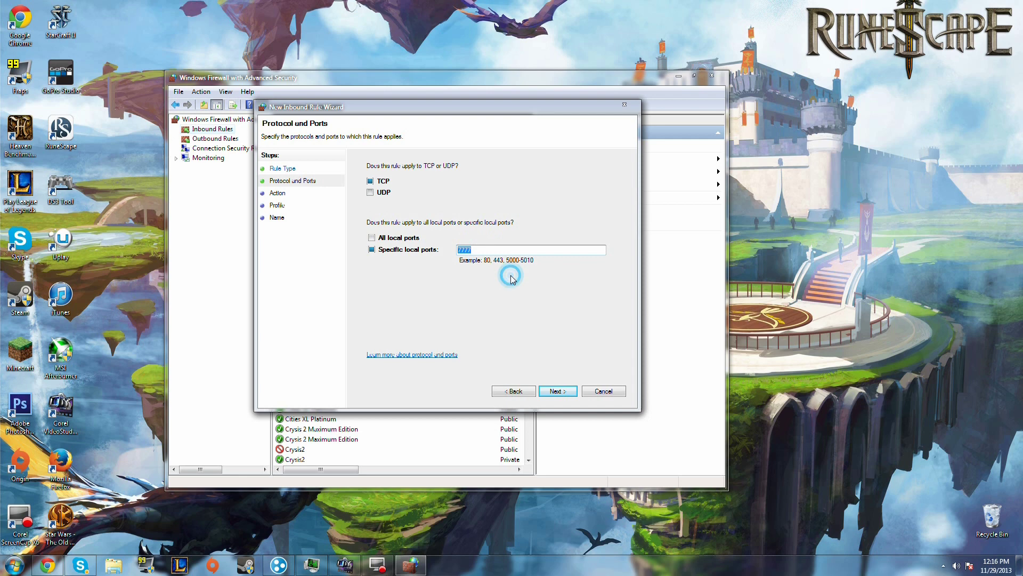
Keep the rule allowing the connection on Domain, Private and Public profiles.
click(558, 392)
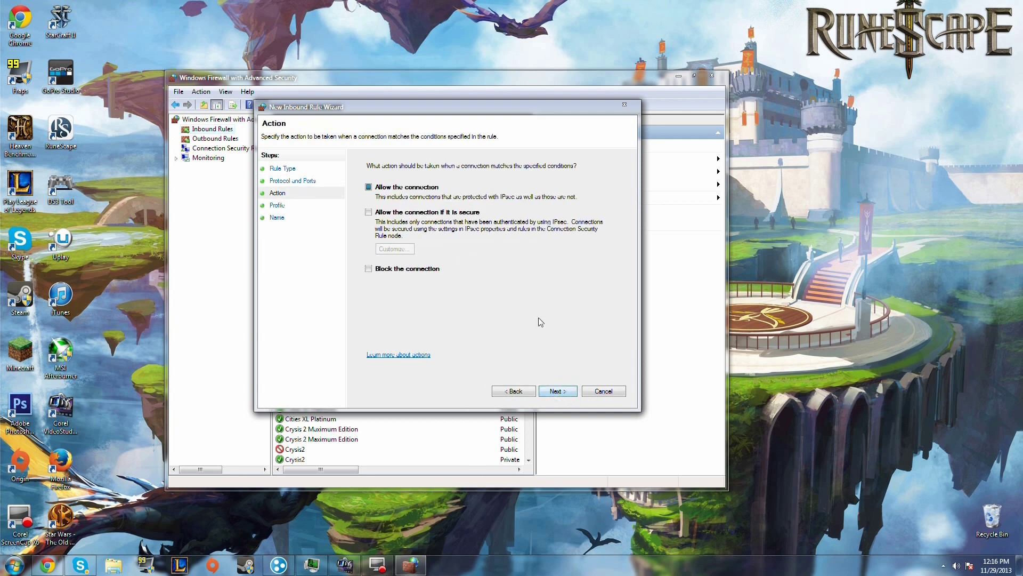
click(558, 391)
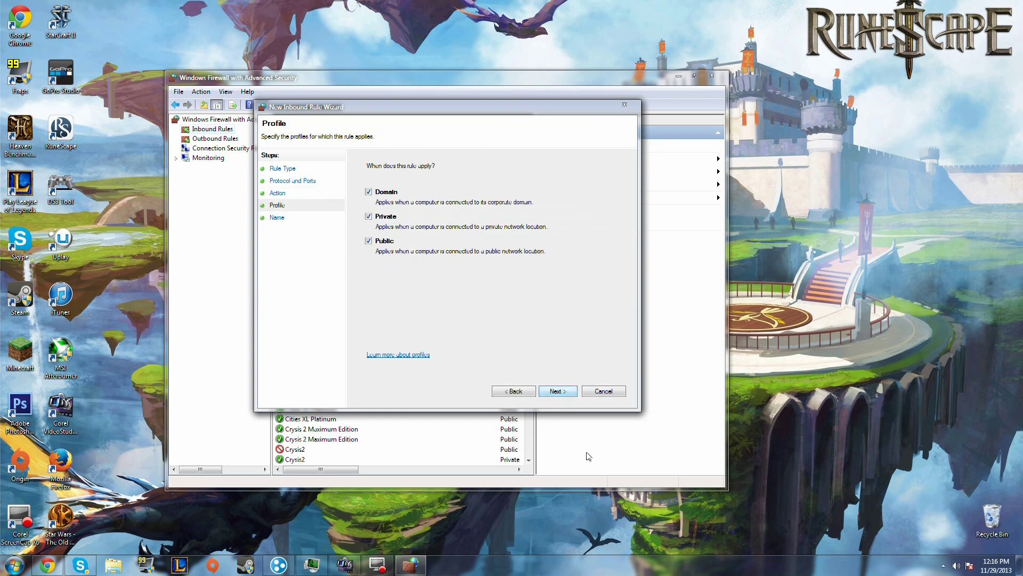
click(557, 392)
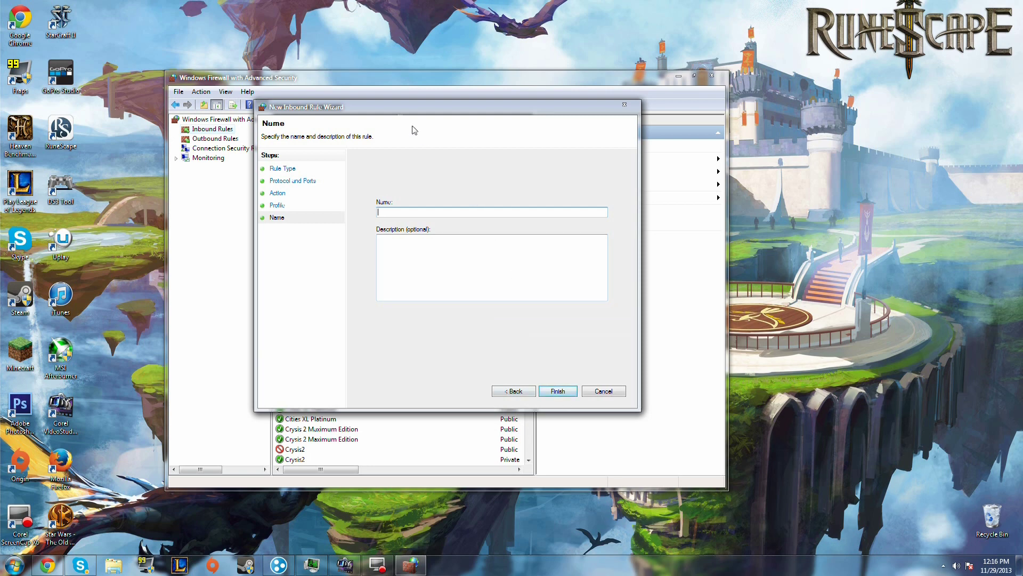
Close the New Inbound Rule wizard at the Name page and exit the firewall console.
drag(382, 104, 356, 91)
click(592, 377)
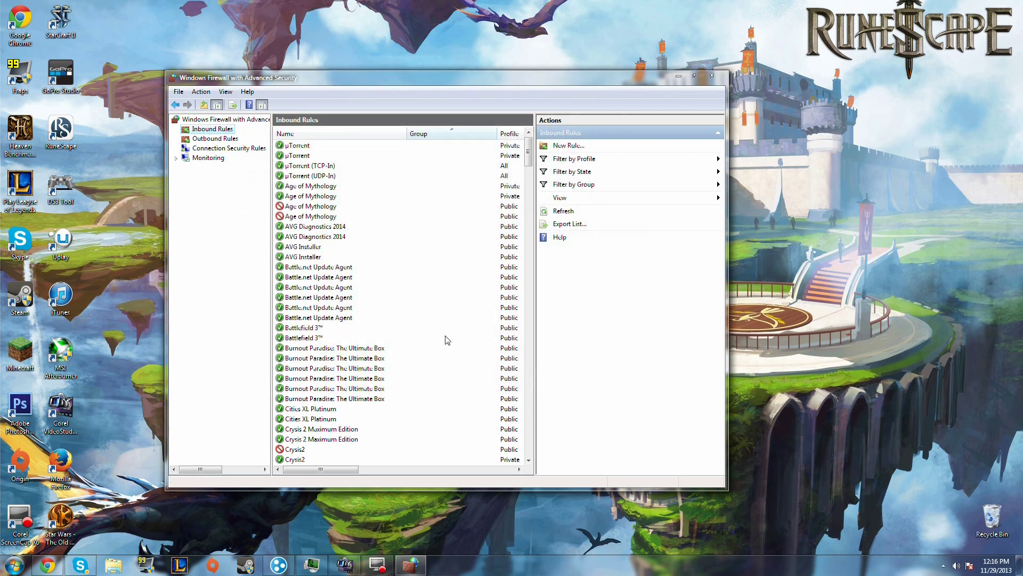
click(711, 77)
Open the terraria-server-1212 folder in Documents and run its start-server batch file.
drag(797, 115, 334, 402)
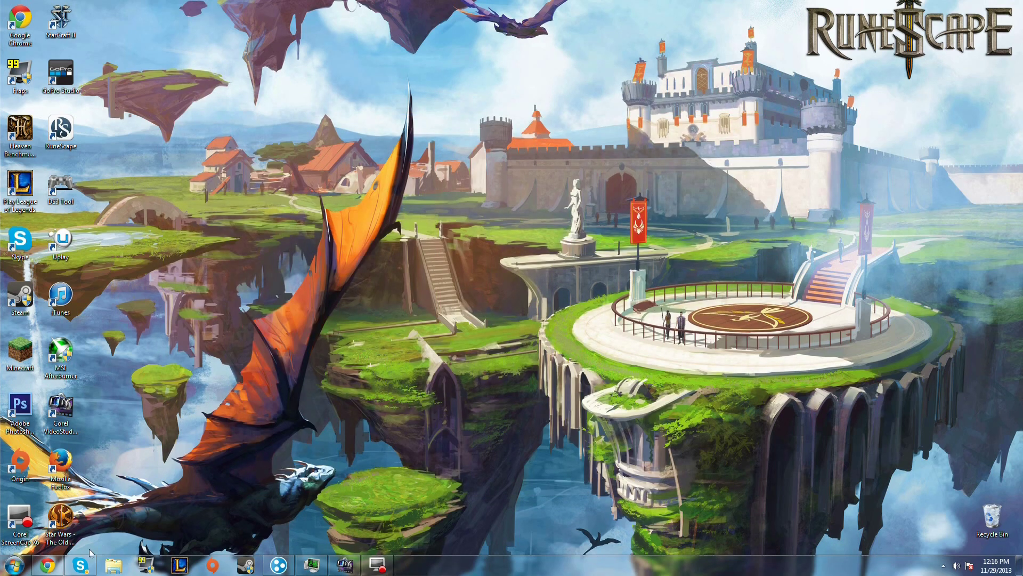
click(113, 564)
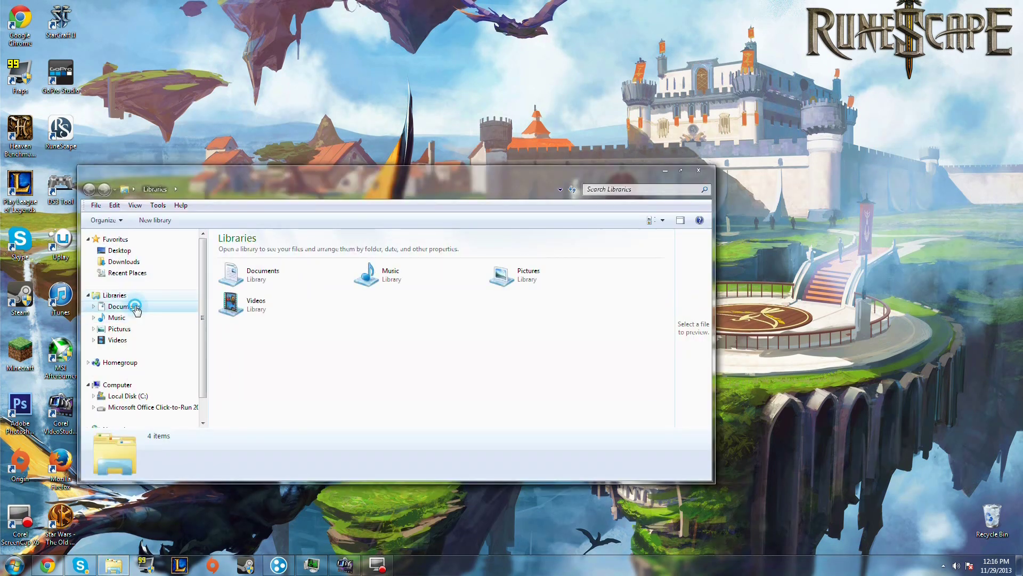
click(128, 305)
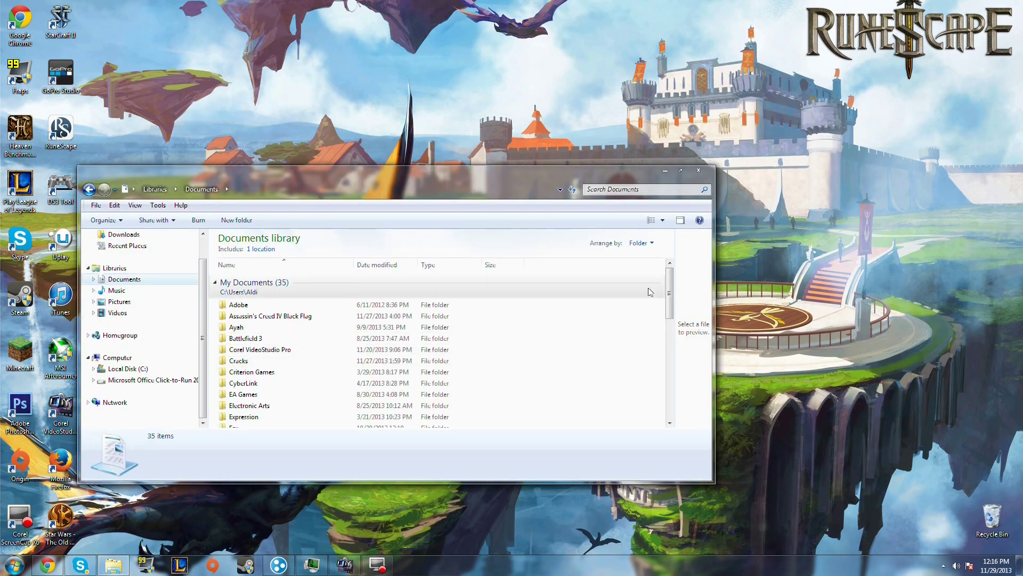
scroll(650, 291, down, 8)
click(276, 357)
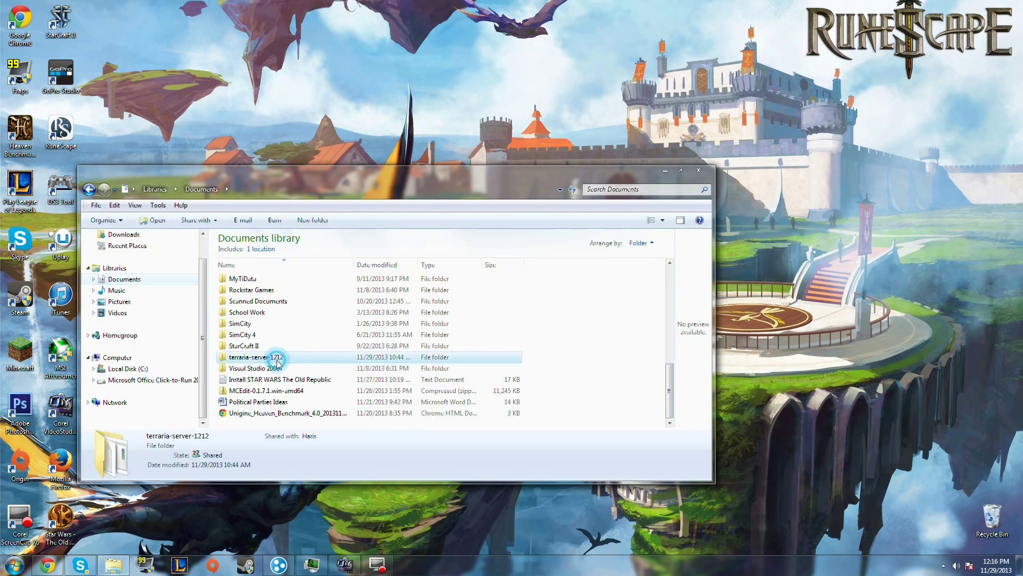
double_click(276, 357)
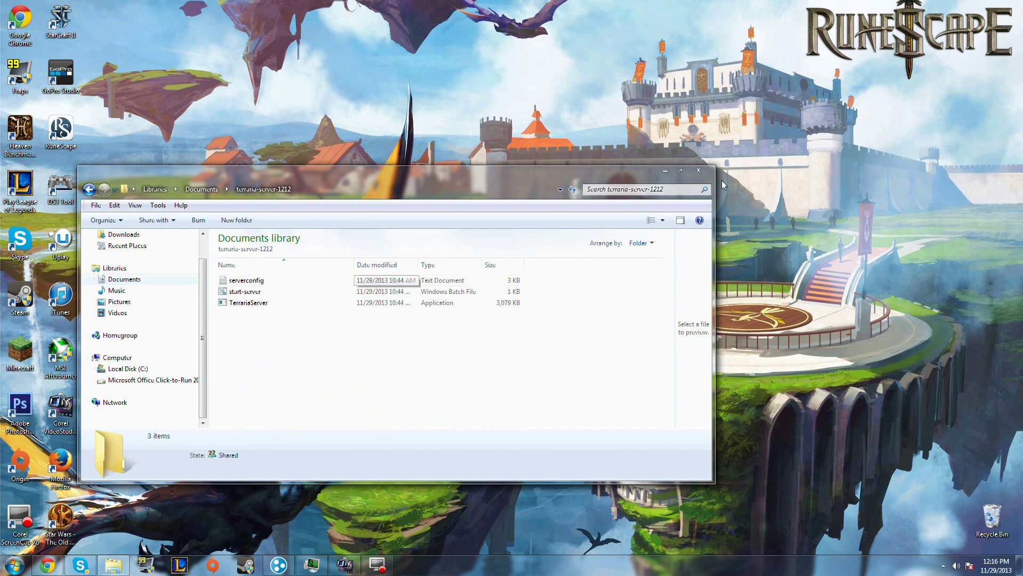
click(242, 292)
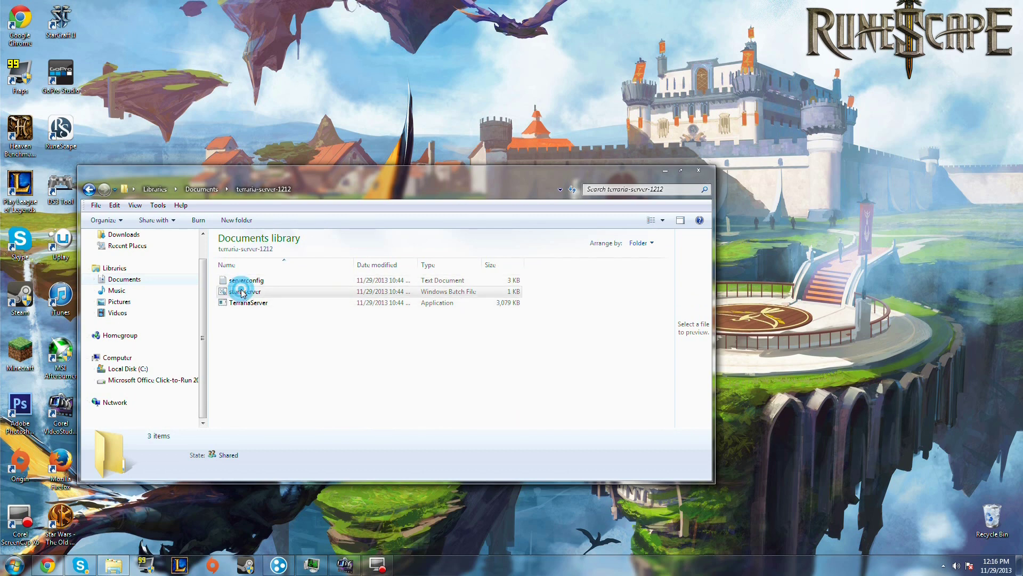
double_click(241, 292)
Start the server with world 1, 8 players, port 7777, auto port forwarding, no password.
click(538, 294)
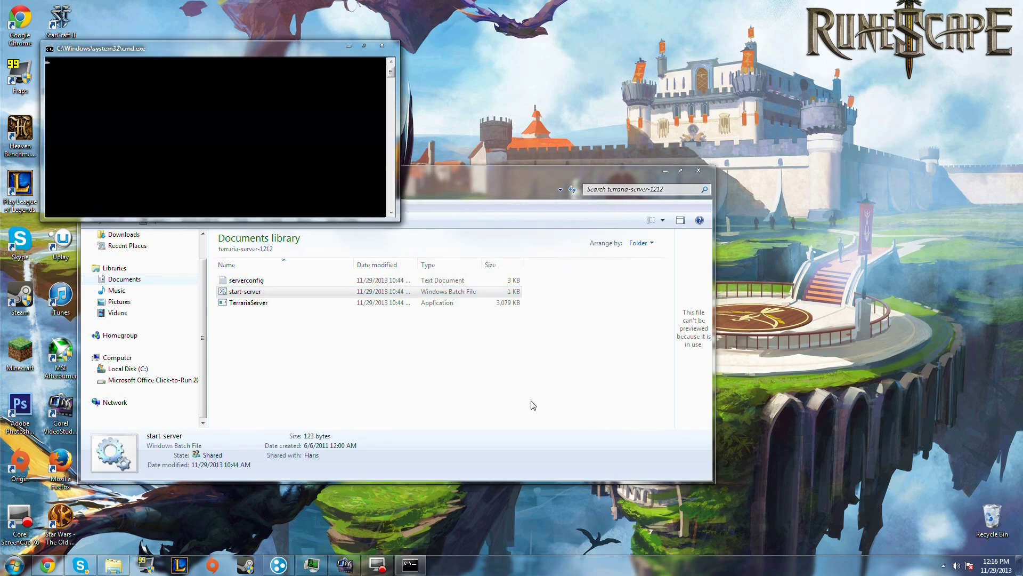
drag(260, 45, 505, 128)
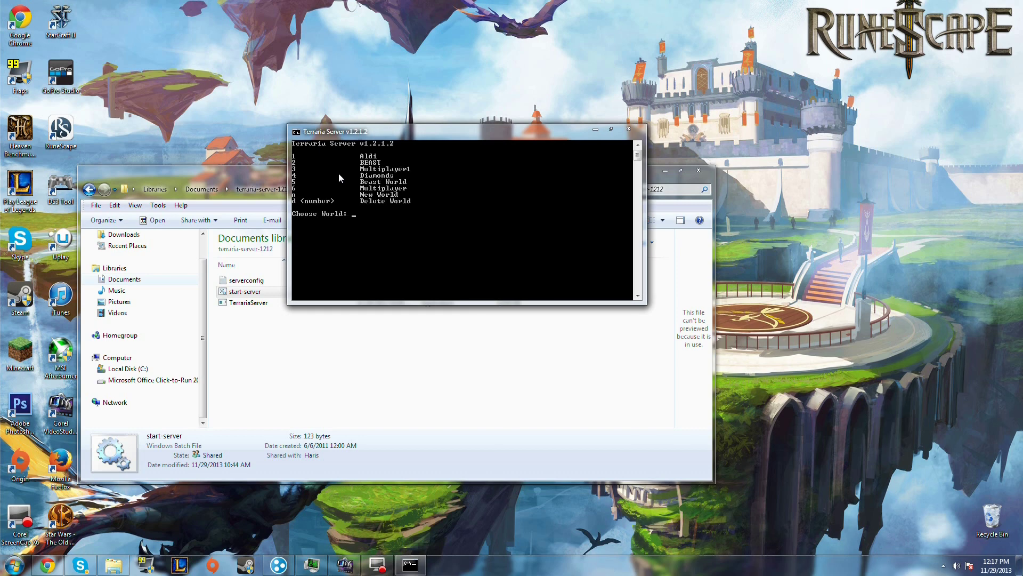
text(1)
key(Return)
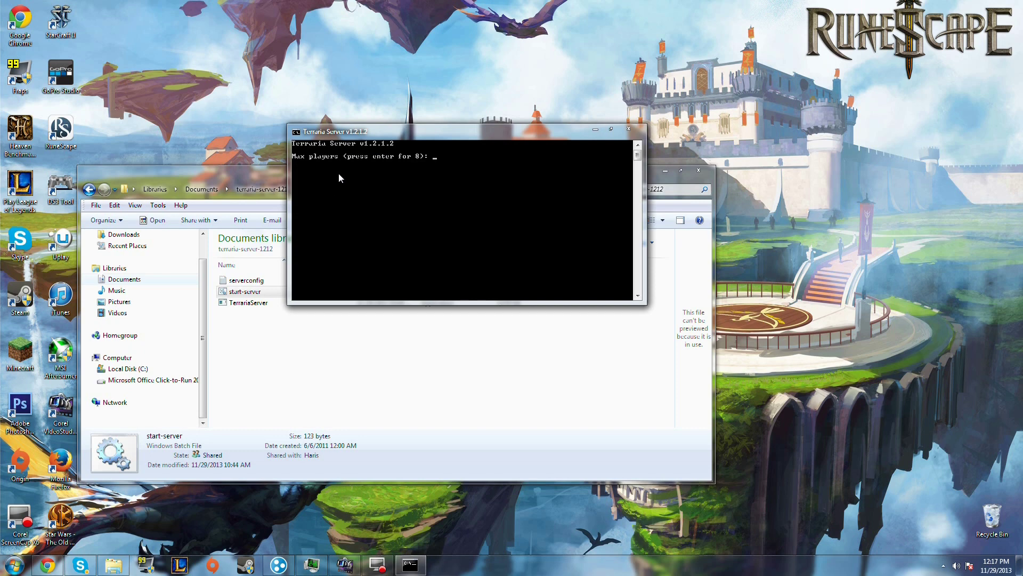
key(Return)
key(Return)
text(y)
key(Return)
key(Return)
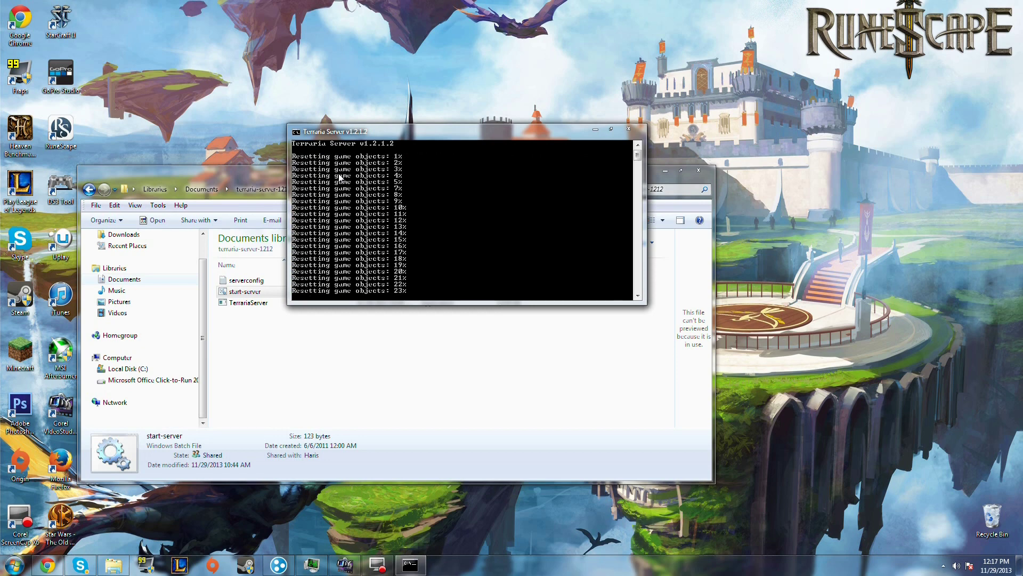